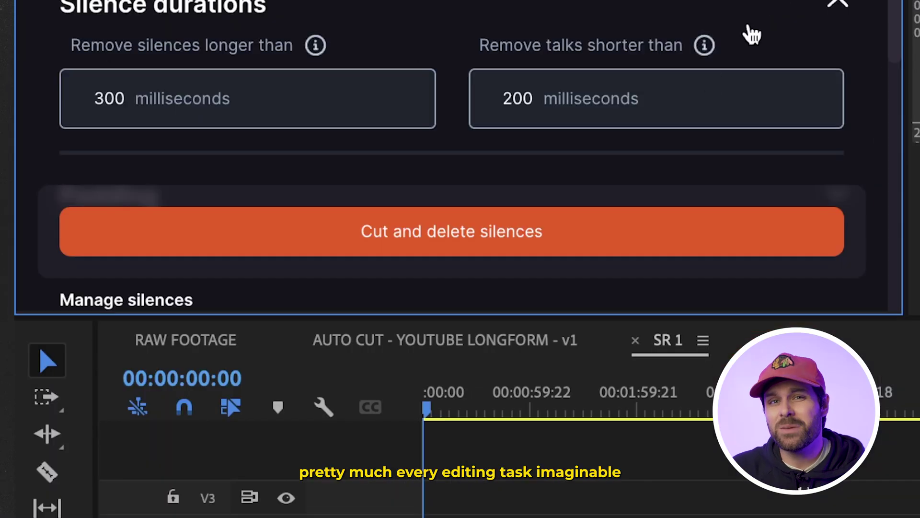
Look over the AutoCut website's automated editing features and its Silences demo.
left_click(649, 240)
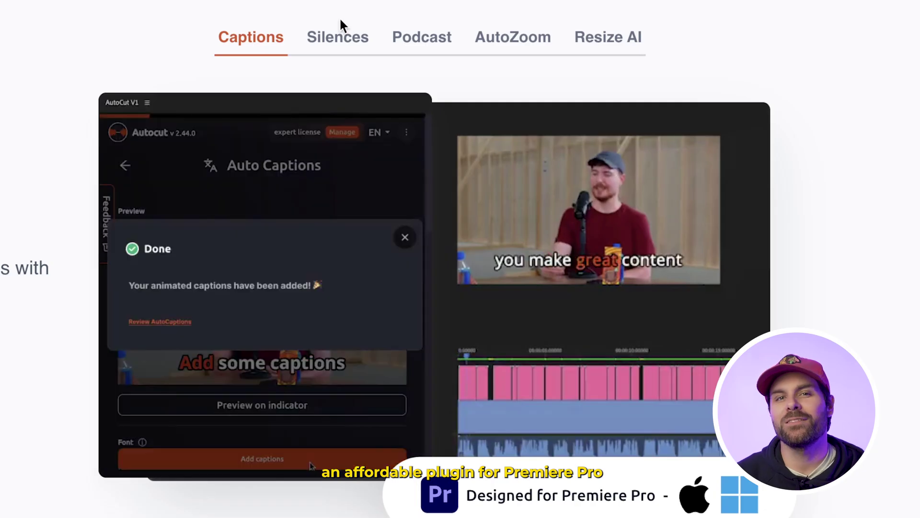
left_click(596, 161)
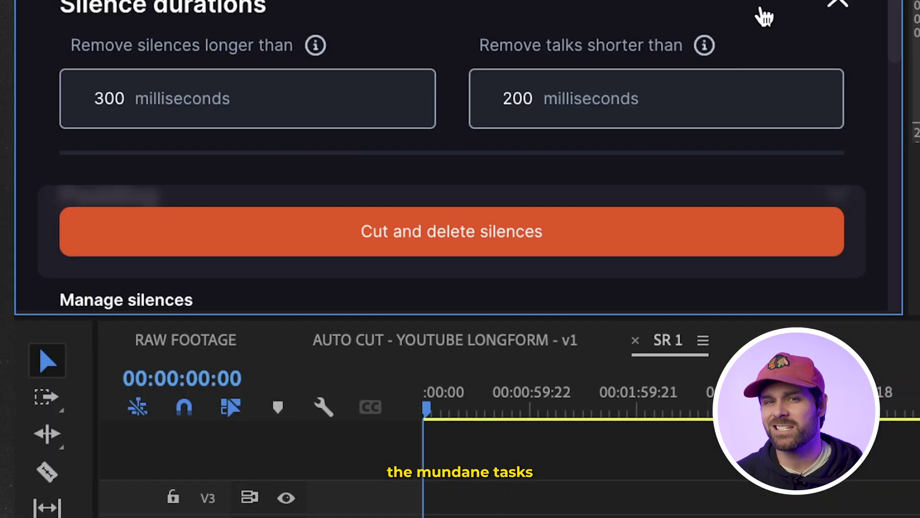
left_click(648, 240)
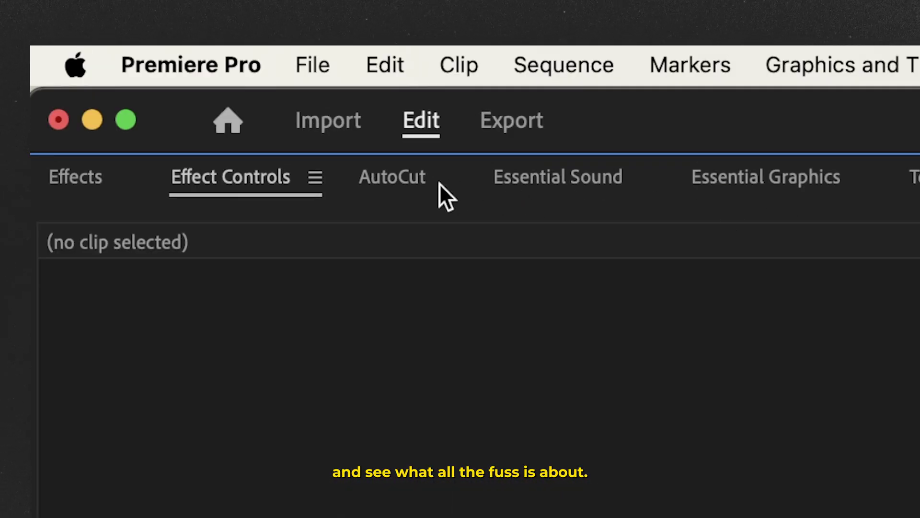
Launch AutoCut through Window > Extensions > AutoCut to show its features homepage.
left_click(430, 183)
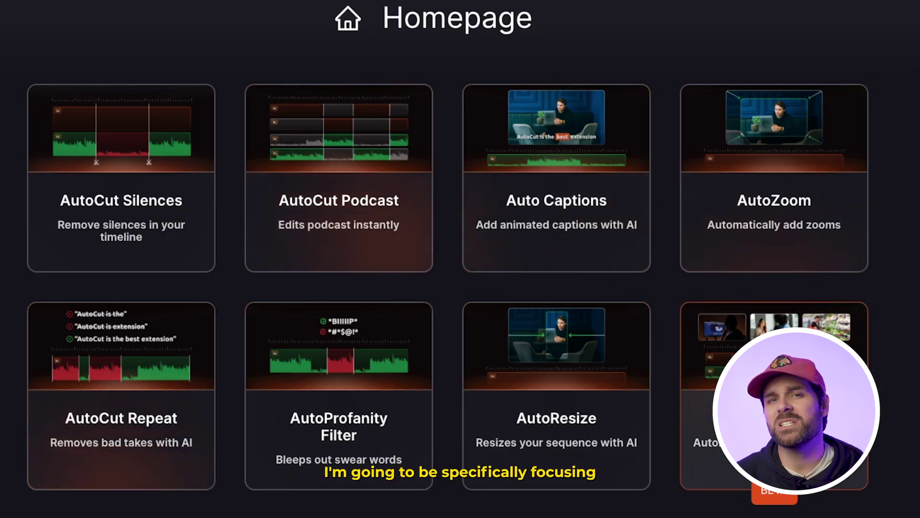
scroll(185, 370, "down", 5)
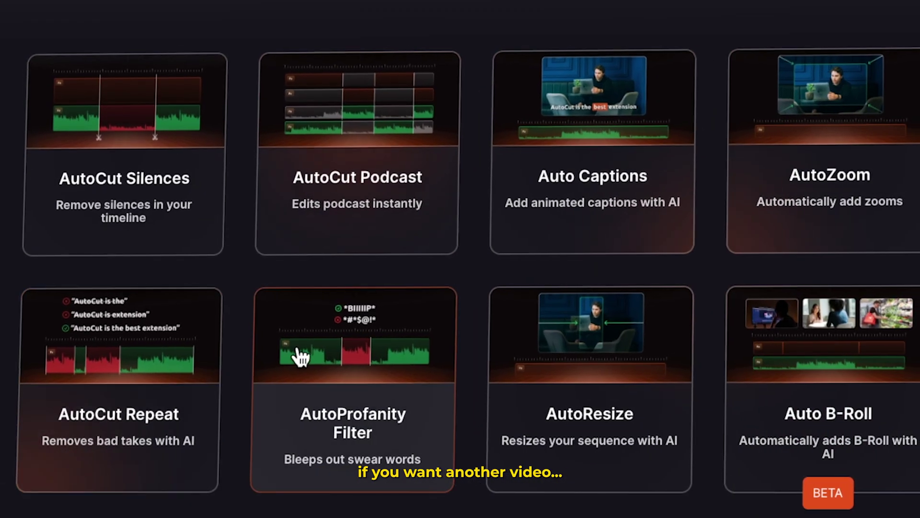
scroll(819, 375, "down", 5)
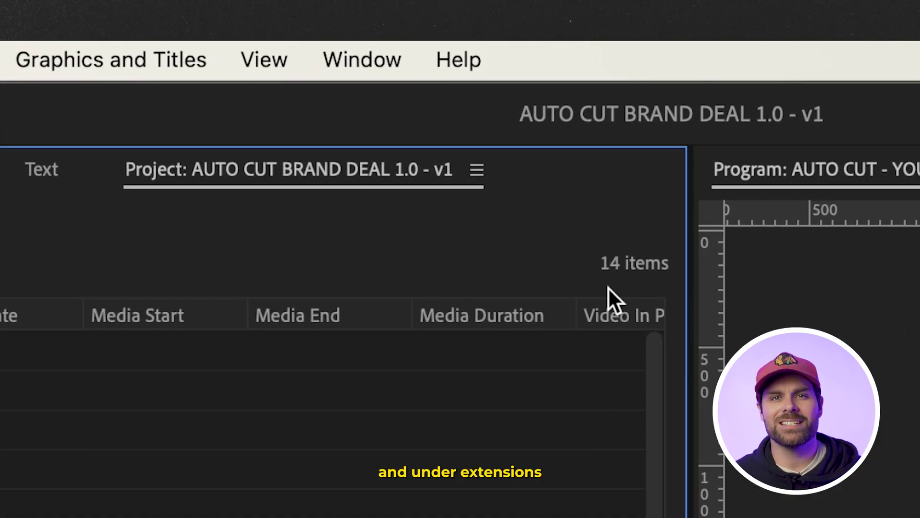
left_click(391, 61)
mouse_move(393, 197)
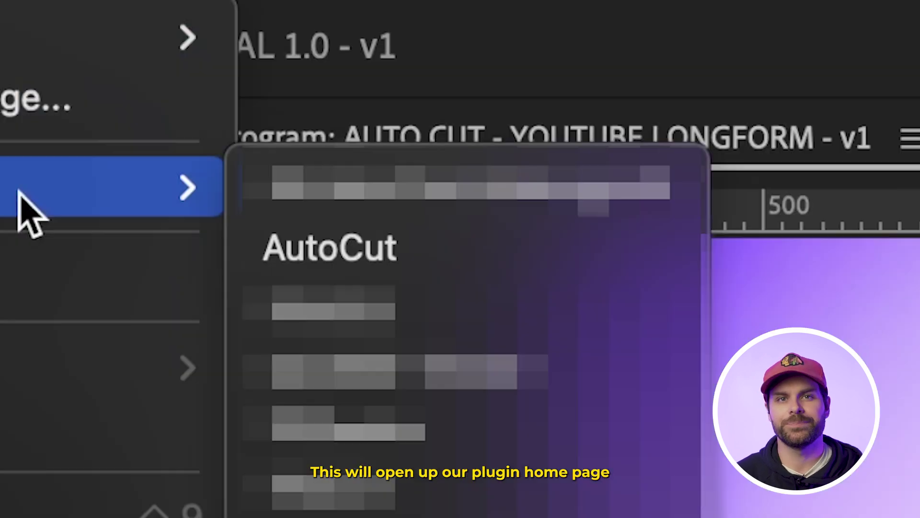
left_click(465, 256)
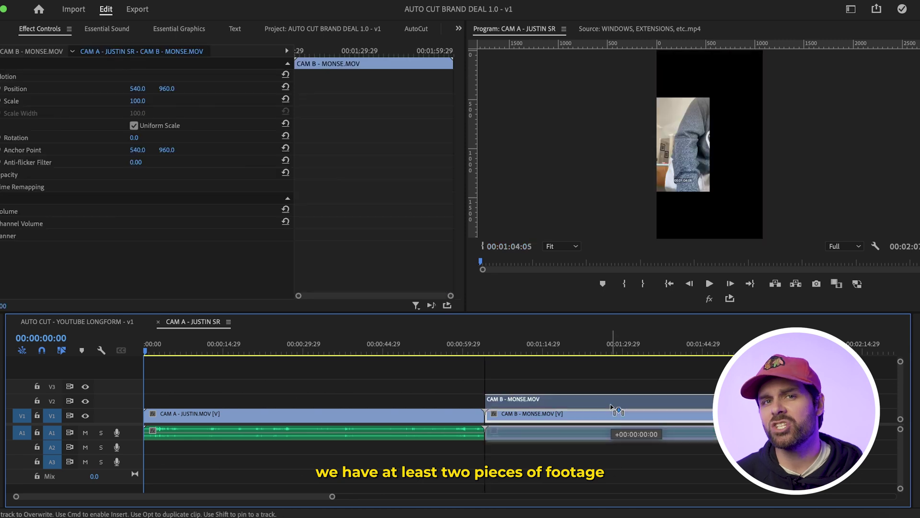
Put CAM B on V2 at the sequence start and synchronize it with CAM A by audio.
left_click_drag(575, 415, 236, 401)
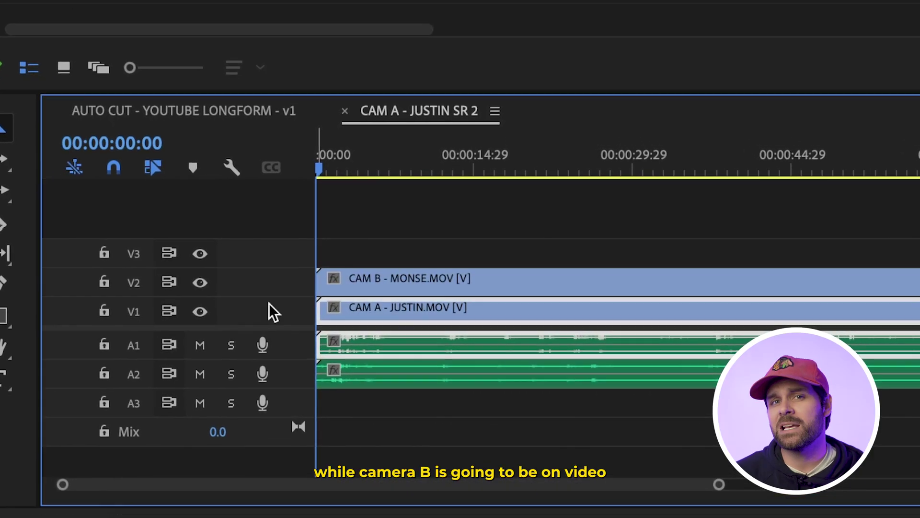
left_click(351, 285)
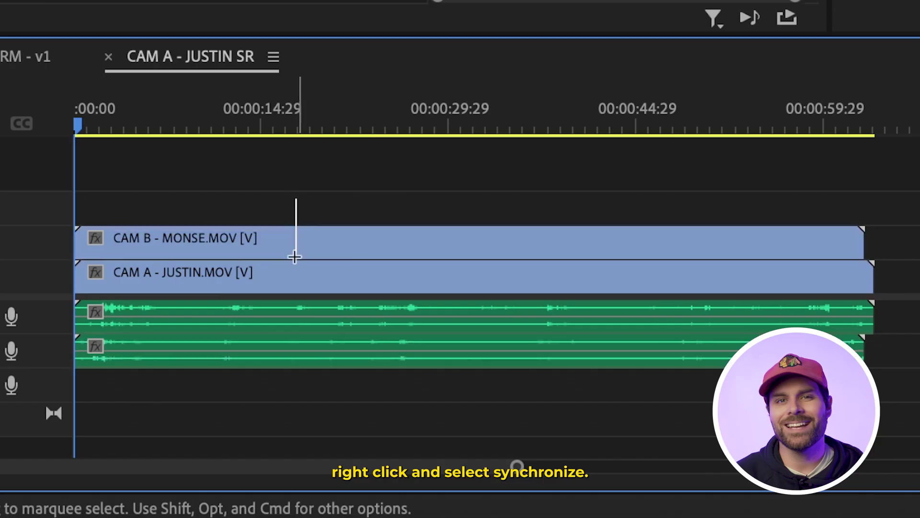
left_click_drag(295, 257, 300, 289)
right_click(300, 289)
scroll(412, 307, "down", 10)
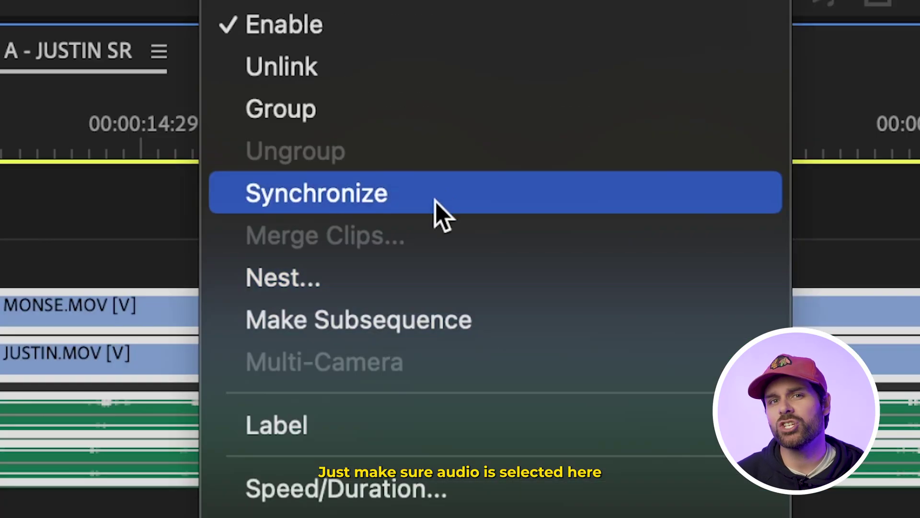
left_click(430, 211)
left_click(278, 308)
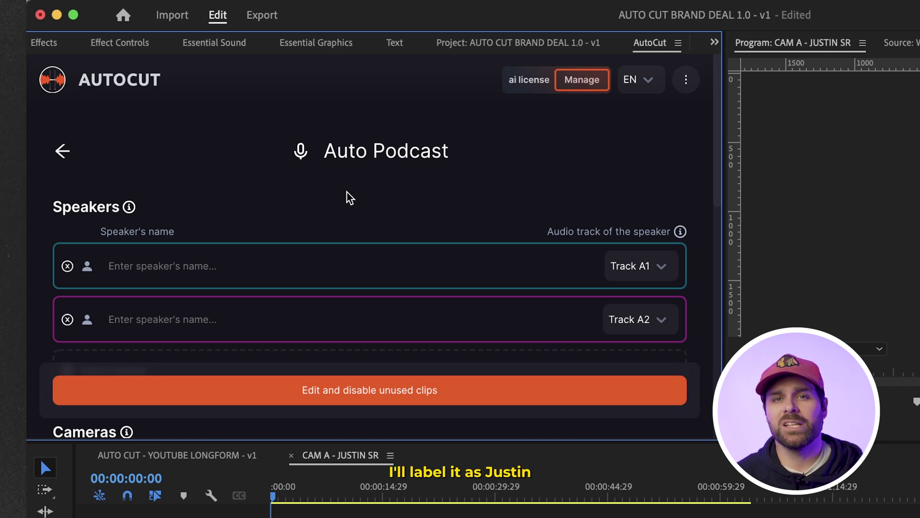
Name the first speaker, then pick speakers for tracks V1 and V2.
left_click(213, 263)
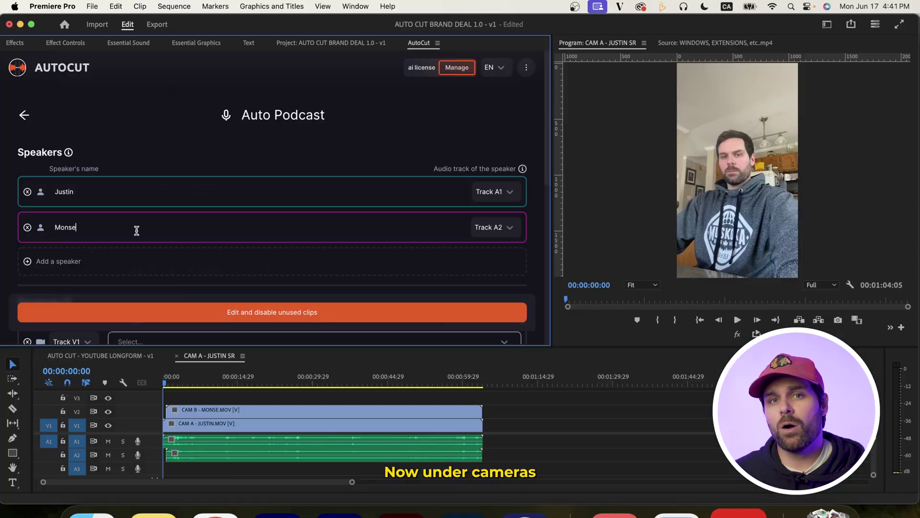
scroll(494, 112, "down", 5)
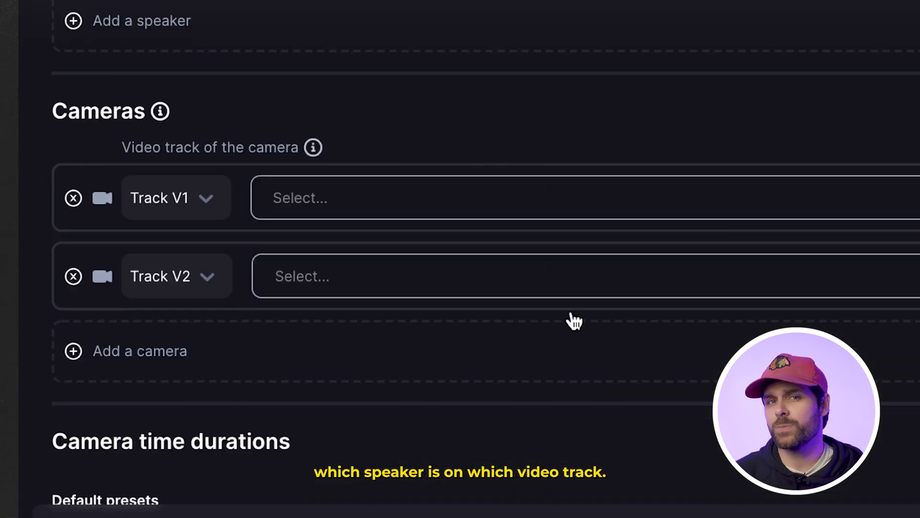
left_click(346, 158)
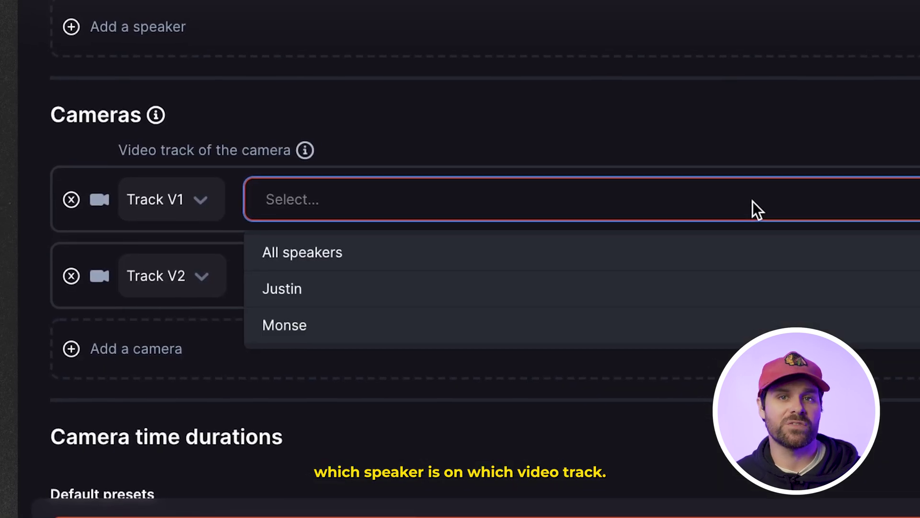
left_click(710, 298)
left_click(661, 275)
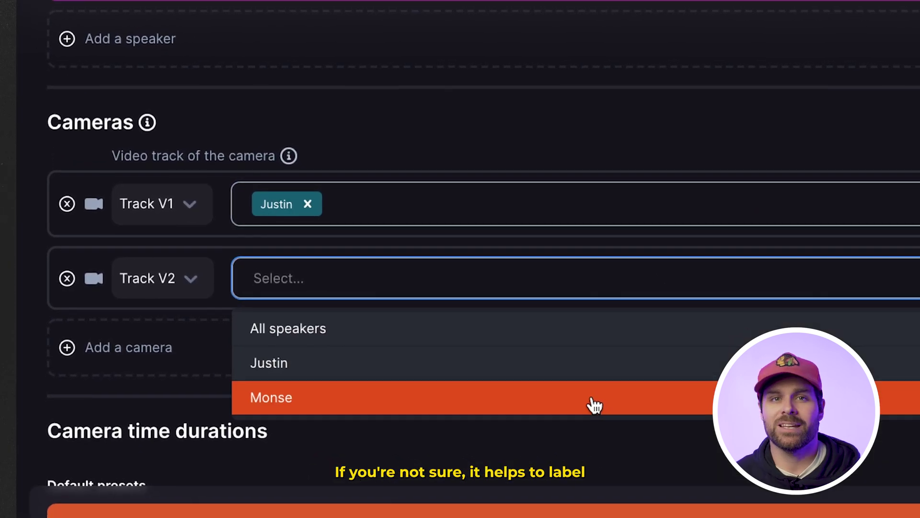
left_click(618, 403)
Enter CAM and reassign the first speaker to Track V1 and the second to Track V2.
type("CAM A - J")
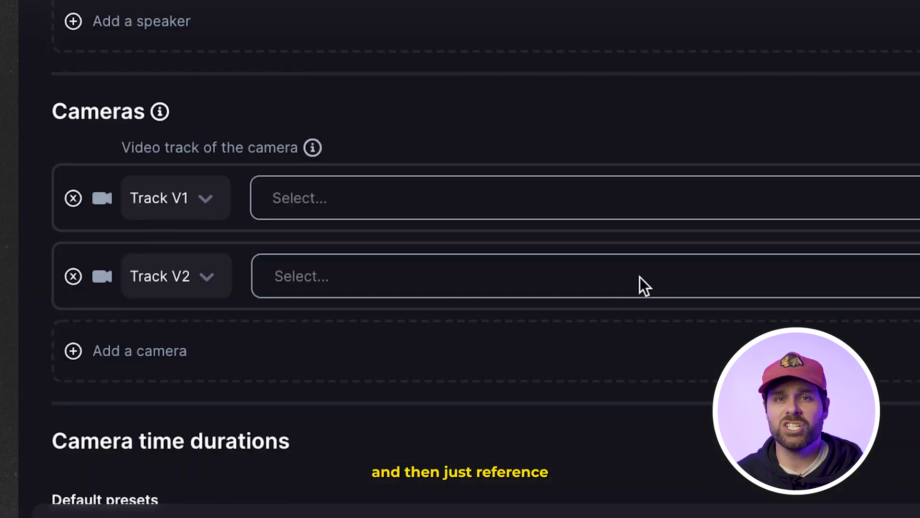
left_click(761, 200)
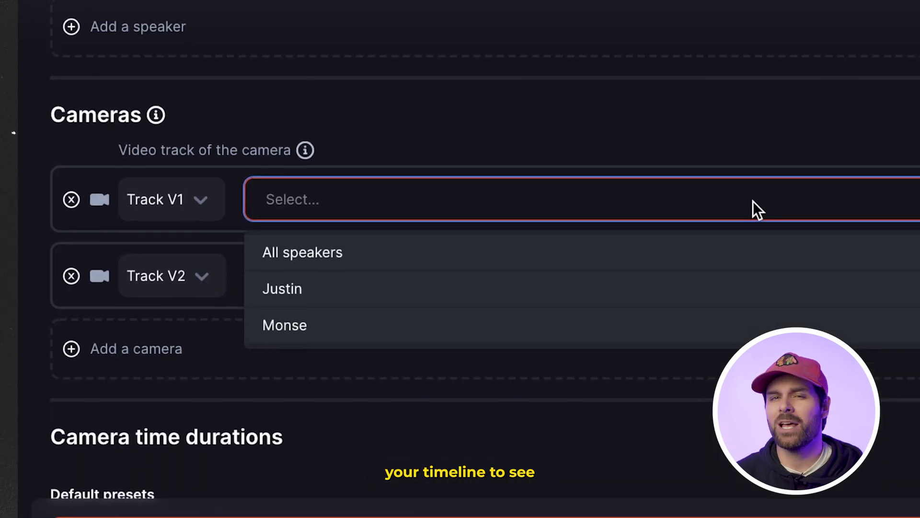
left_click(711, 298)
left_click(660, 276)
left_click(598, 401)
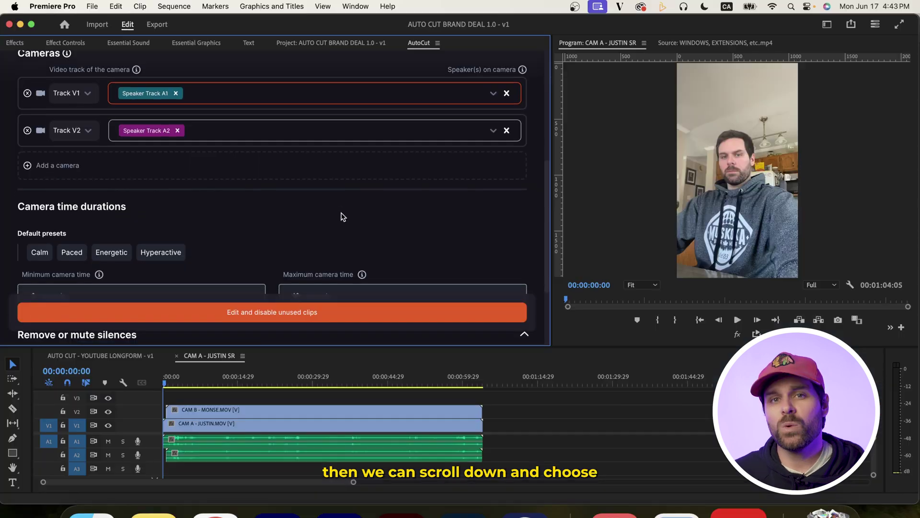
scroll(341, 213, "down", 3)
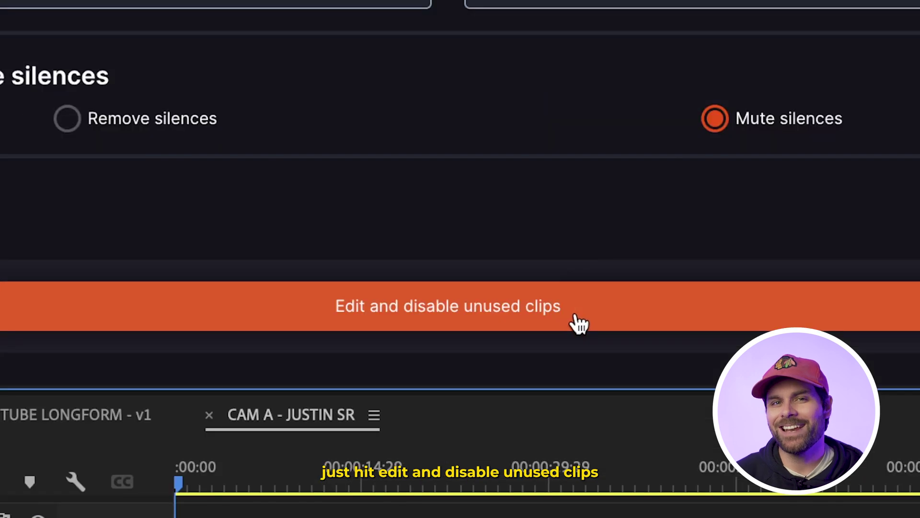
Run the AutoCut Podcast edit so CAM A and CAM B alternate, with silences muted.
left_click(324, 317)
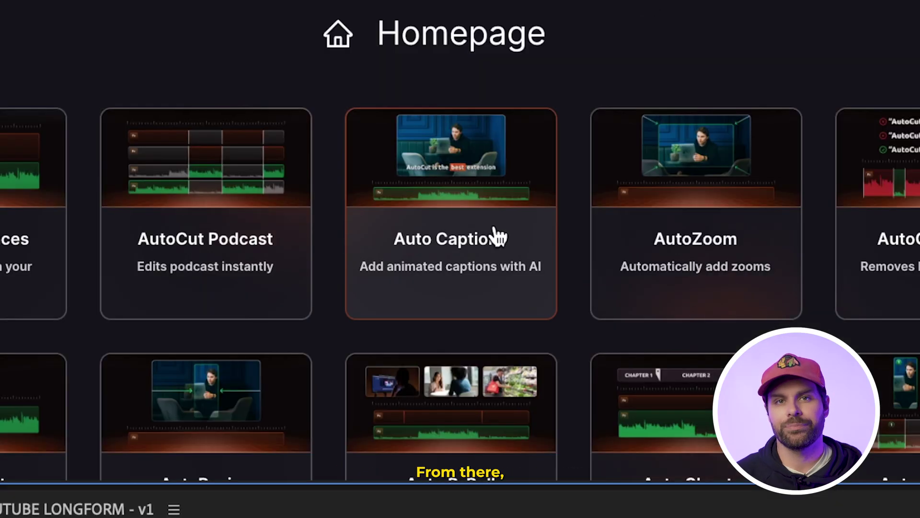
In Auto Captions, apply a ready-made caption style preset from Font settings.
left_click(438, 235)
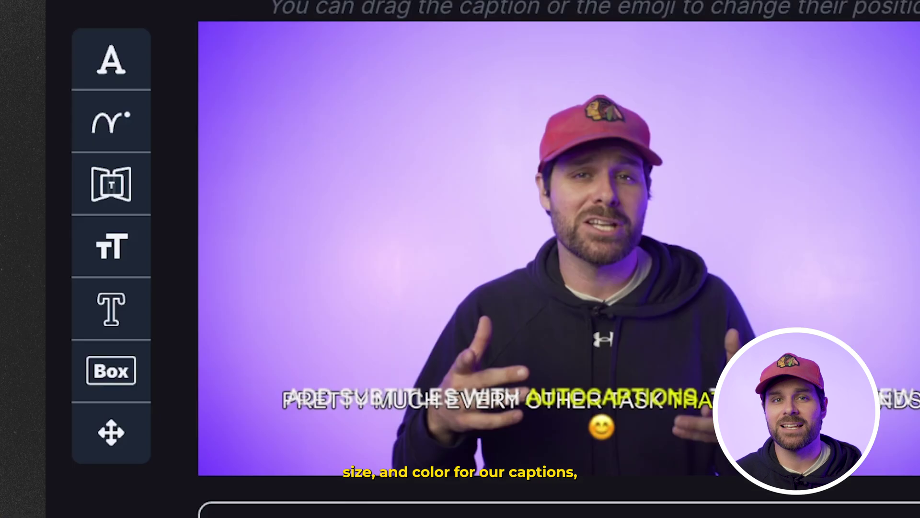
left_click(22, 233)
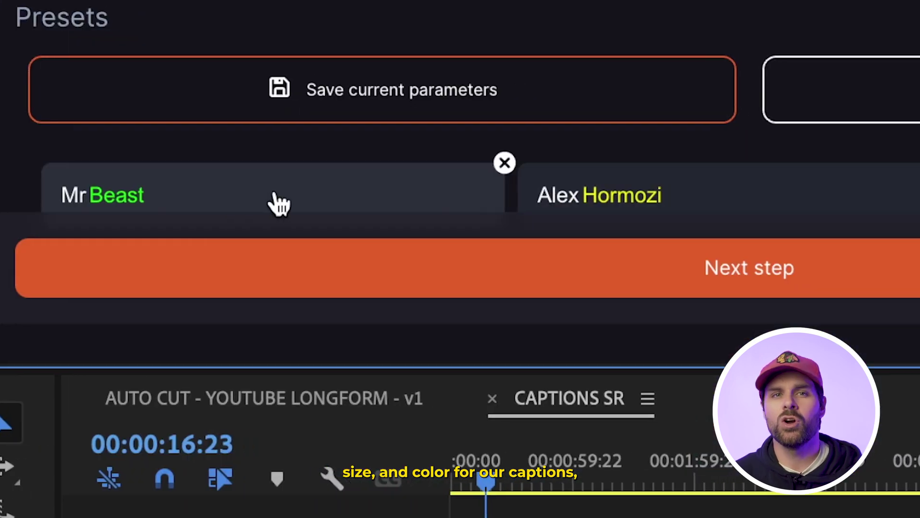
left_click(397, 192)
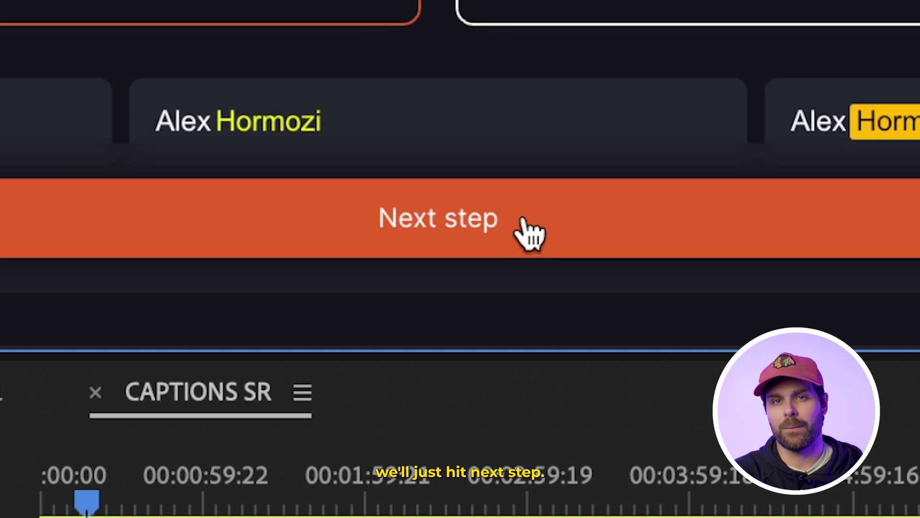
left_click(530, 229)
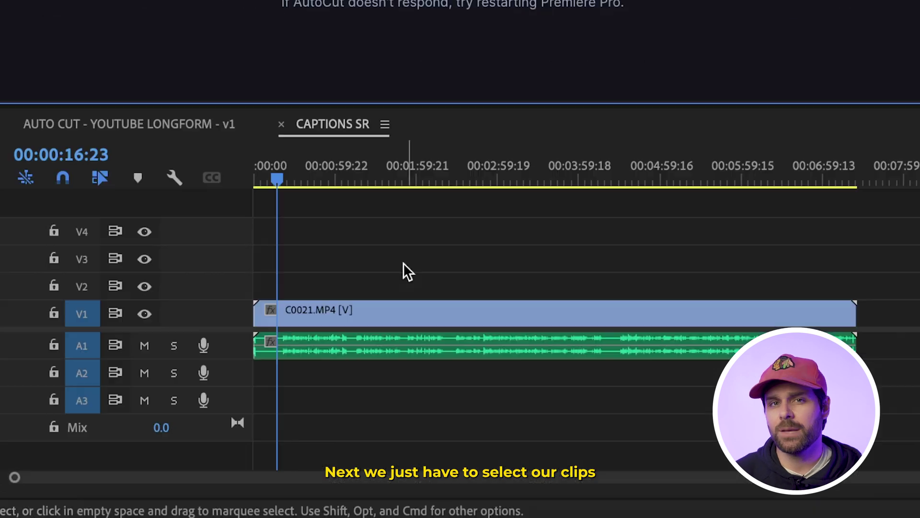
Select clip C0021 as the footage to transcribe in English.
left_click(389, 313)
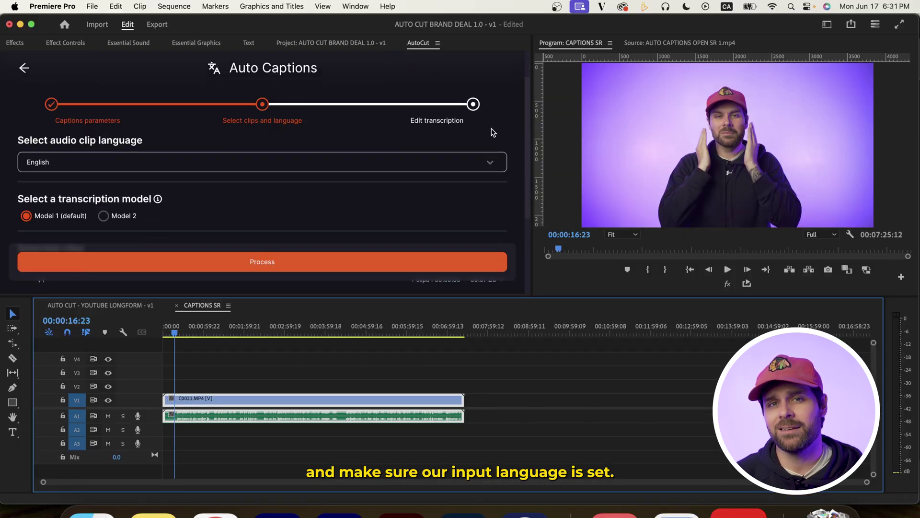
scroll(493, 133, "down", 3)
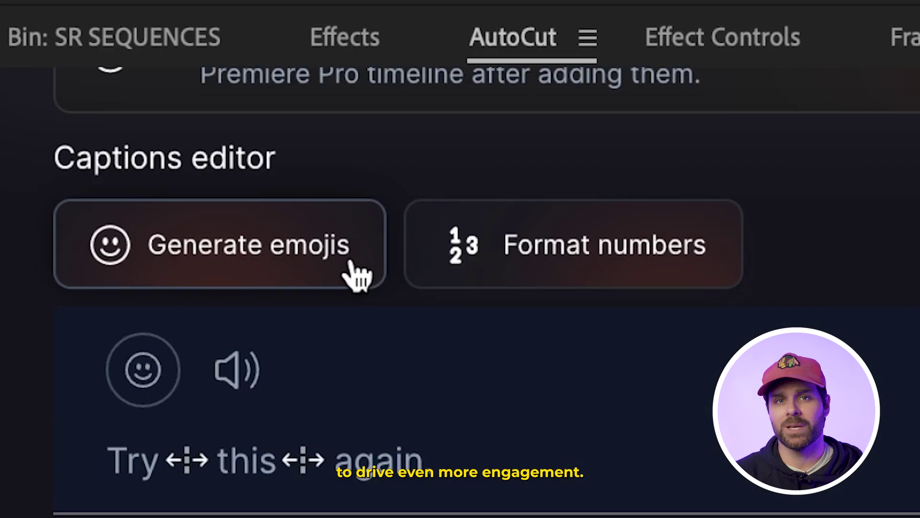
Generate emojis for the captions and add them as a CAPTIONS clip above C0021.
left_click(187, 77)
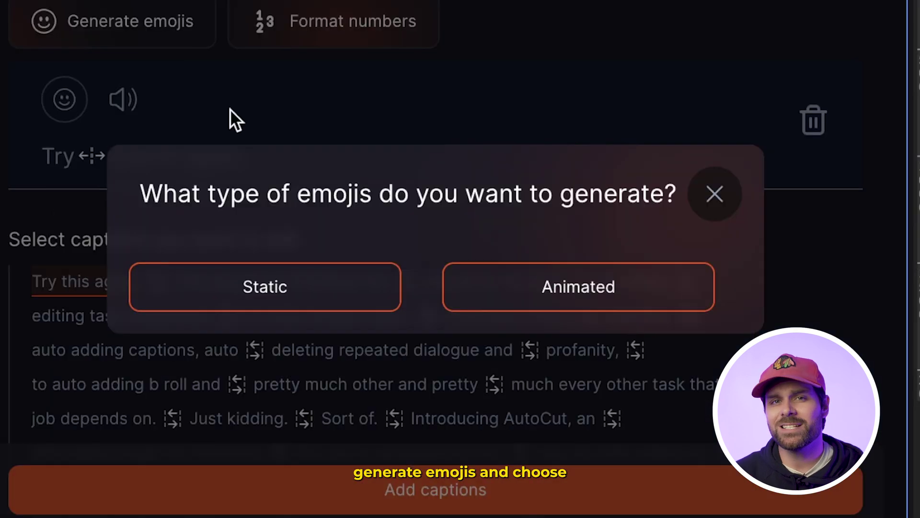
left_click(385, 301)
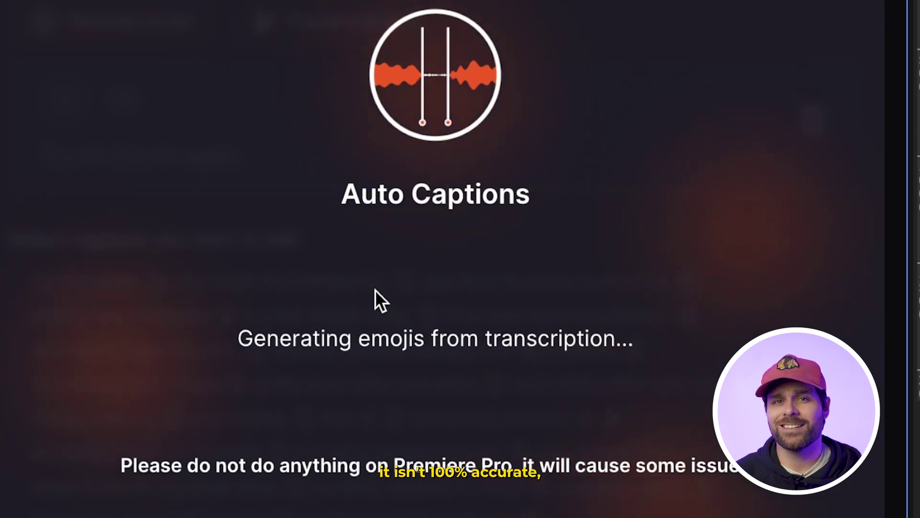
scroll(377, 301, "down", 5)
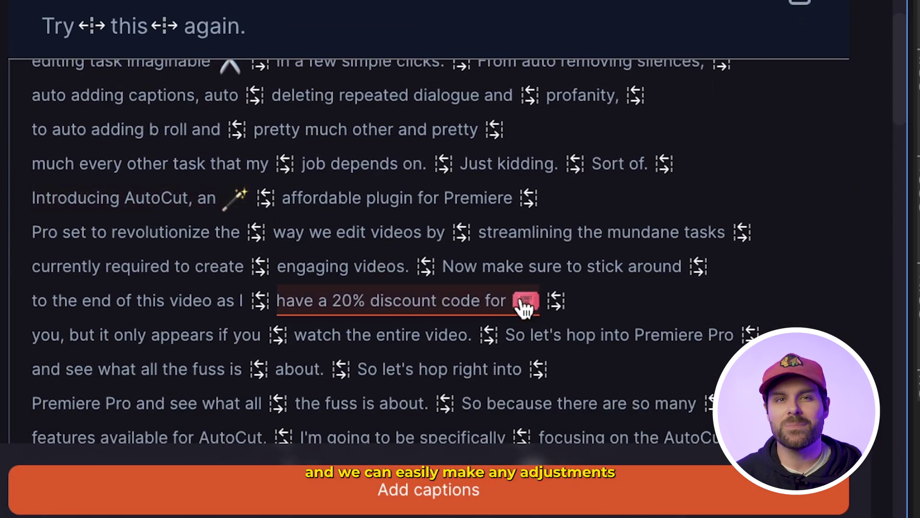
scroll(527, 306, "down", 10)
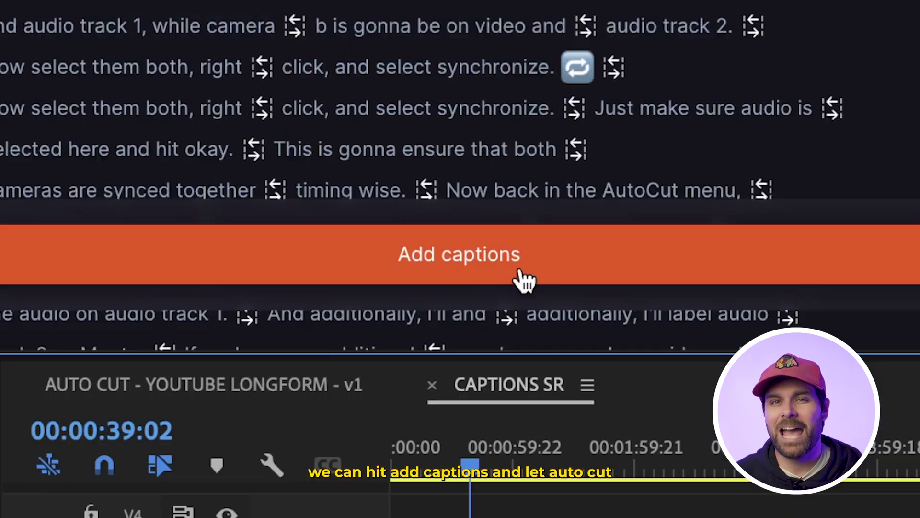
left_click(474, 500)
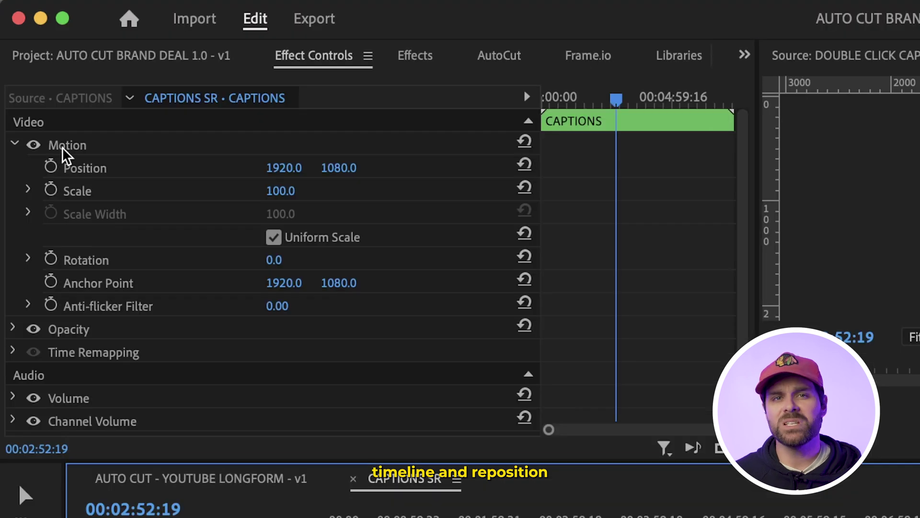
Lower the CAPTIONS clip's Motion Position Y value to lift captions near the frame top.
left_click(31, 88)
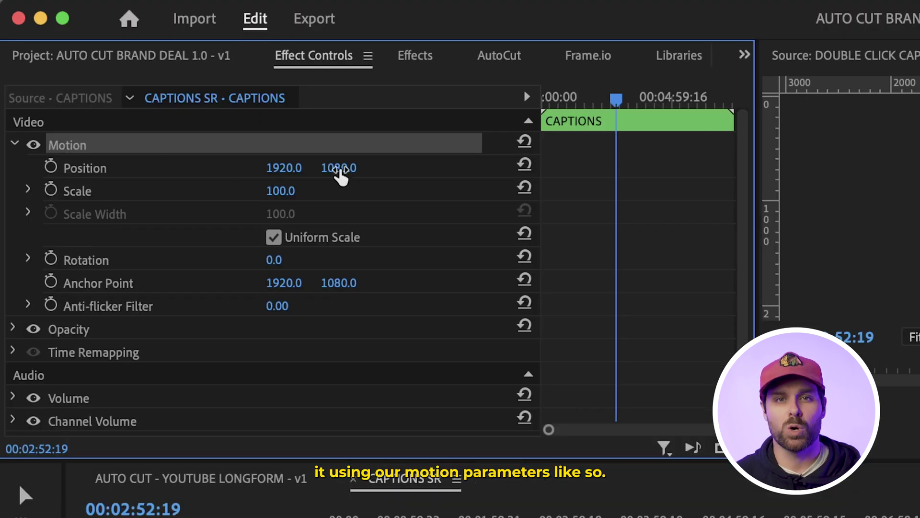
left_click_drag(335, 167, 297, 168)
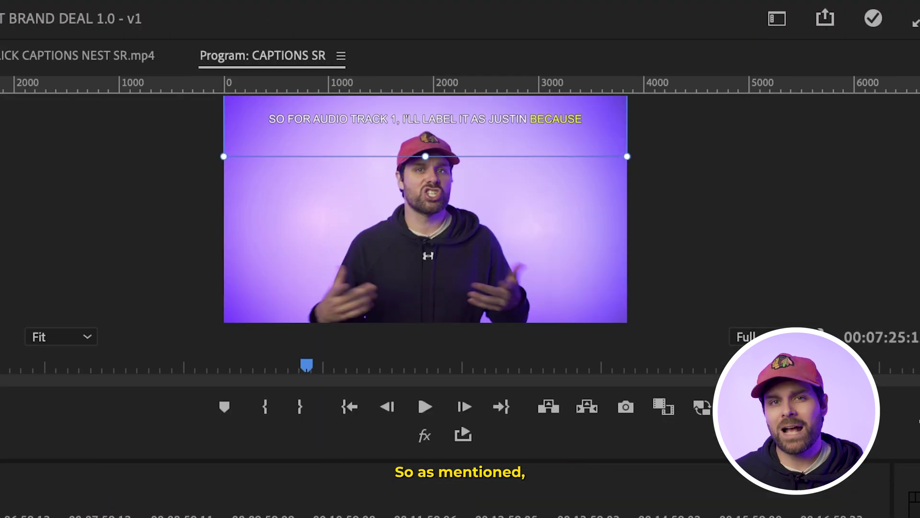